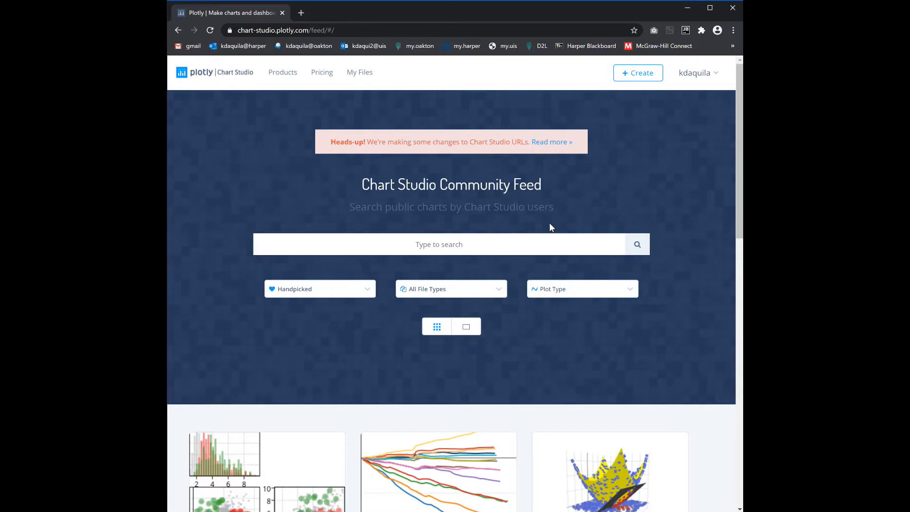
Step: Create a new chart from the personal files page and enlarge its data grid
left_click(359, 73)
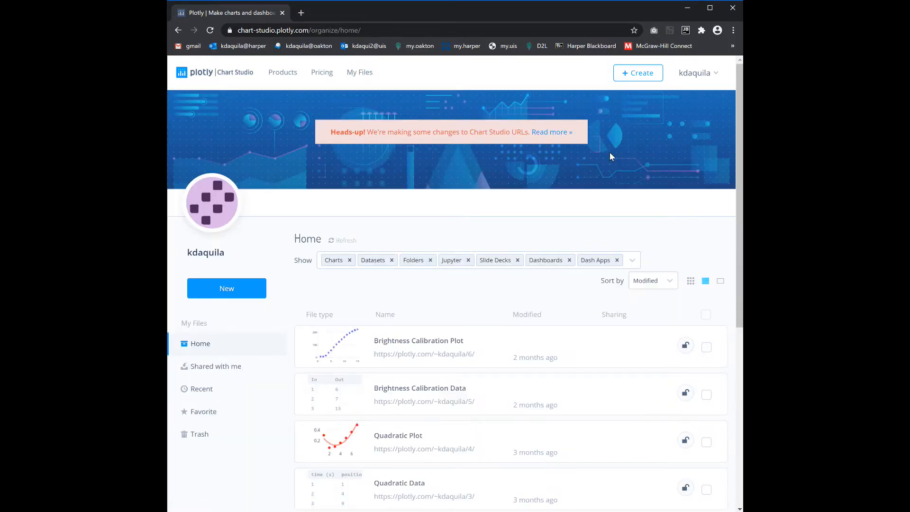
scroll(611, 152, "down", 1)
scroll(613, 153, "down", 2)
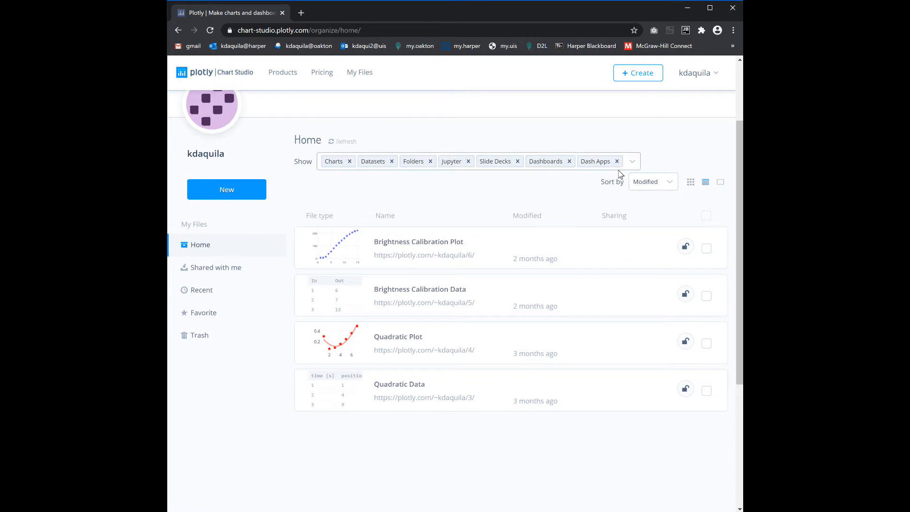
scroll(606, 178, "up", 2)
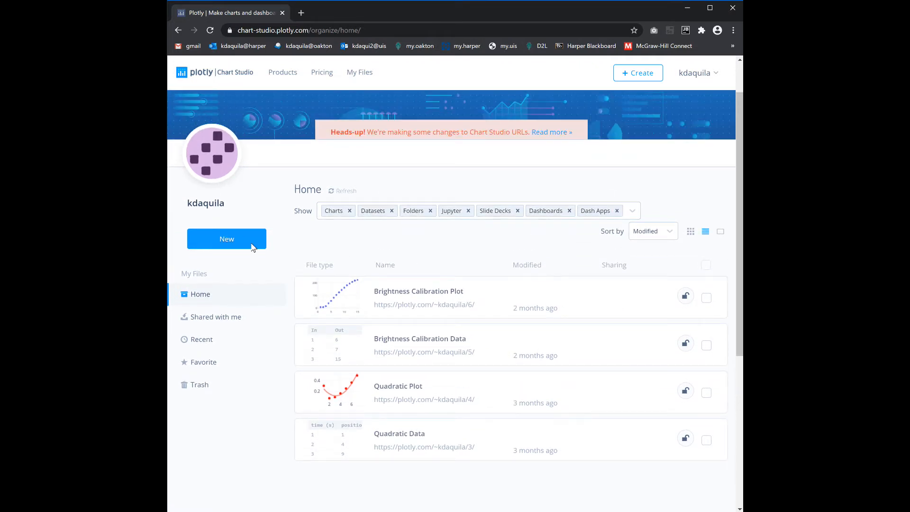
left_click(225, 245)
left_click(224, 242)
left_click(225, 242)
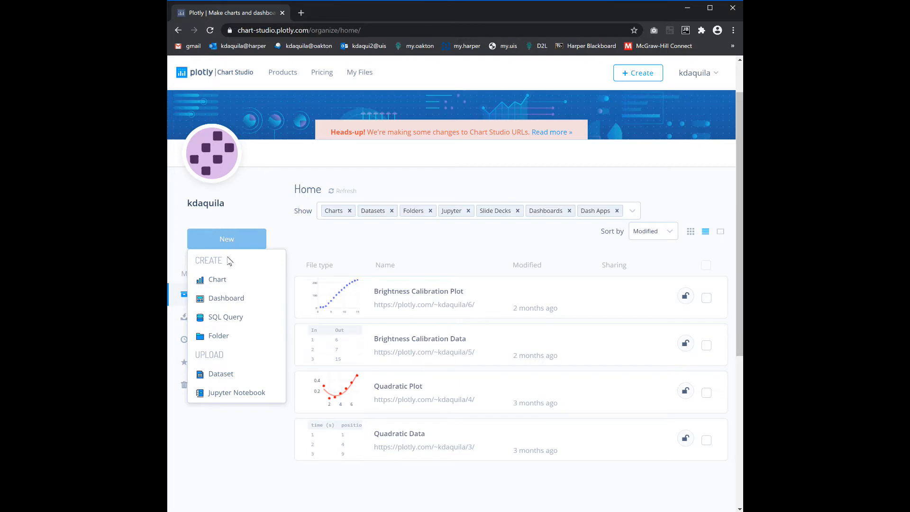
left_click(223, 283)
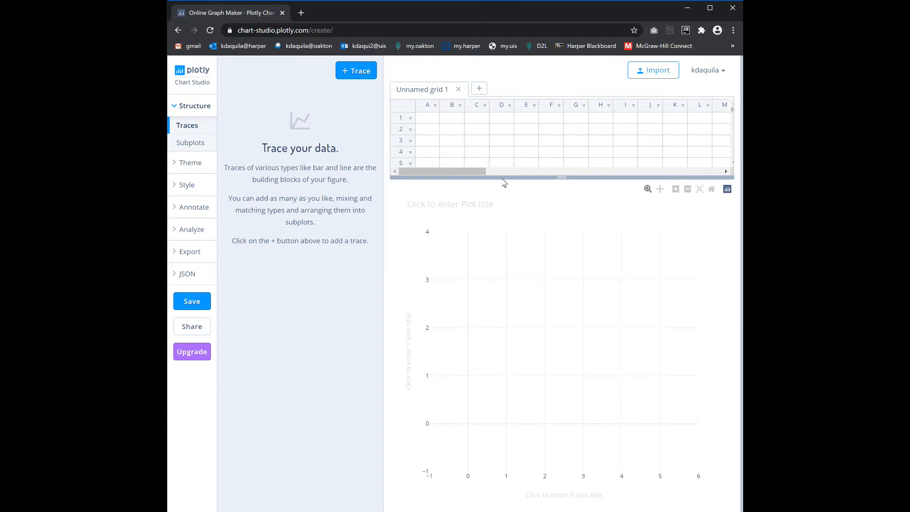
left_click_drag(501, 179, 501, 240)
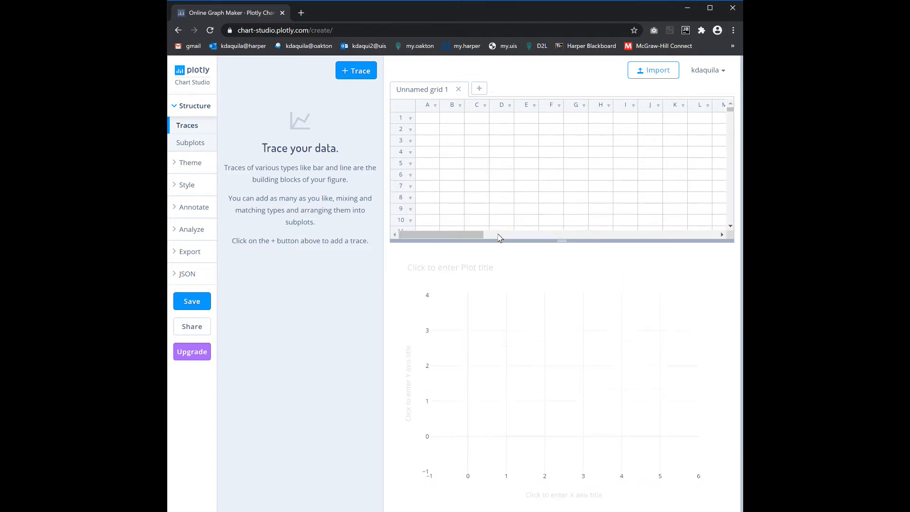
left_click(173, 105)
left_click(173, 104)
left_click(172, 105)
left_click(177, 136)
left_click(177, 137)
left_click(174, 151)
left_click(174, 152)
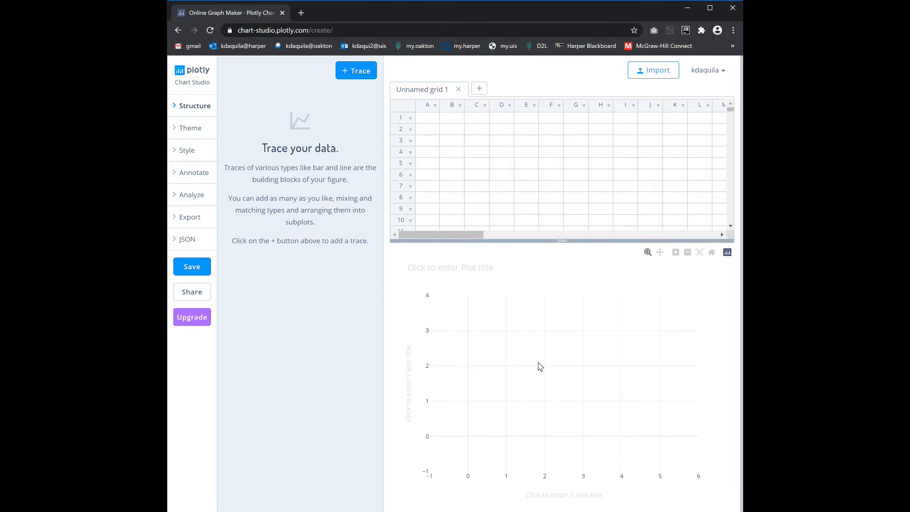
Step: Enter 0.00006 in the first row of column A and 0.421 beside it in column B
left_click(428, 119)
type("0.0000")
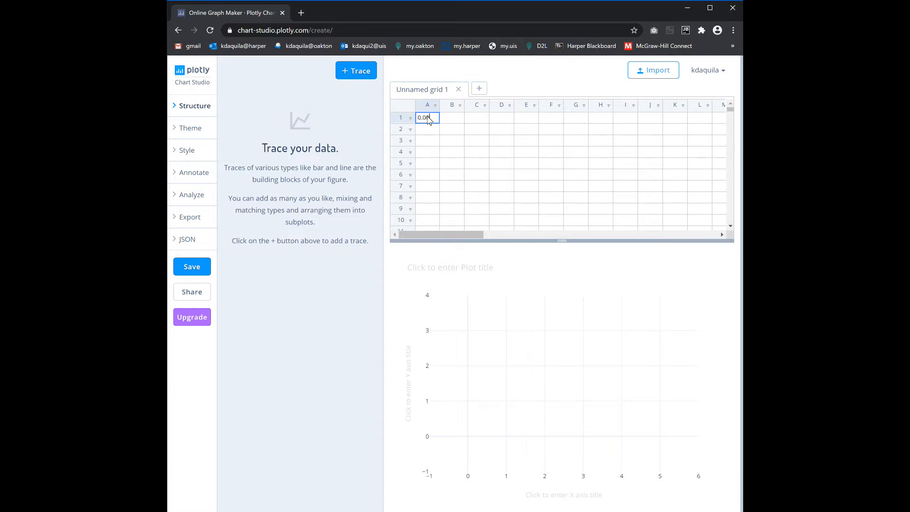
type("6")
left_click(465, 139)
left_click(457, 120)
type("0.421")
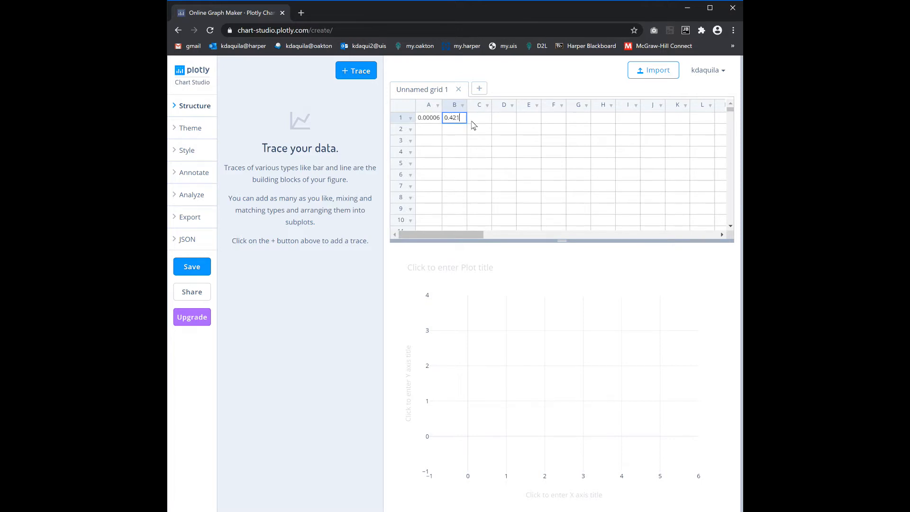
left_click(504, 139)
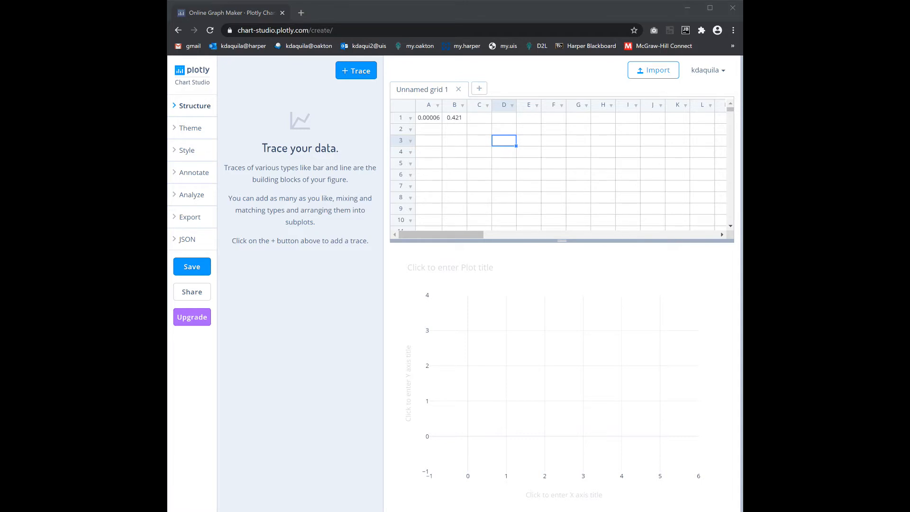
Step: Fill rows 2 to 11 with the remaining data pairs, from 0.00008 and 0.362 to 0.00686 and 0.069, and widen both columns
left_click(436, 130)
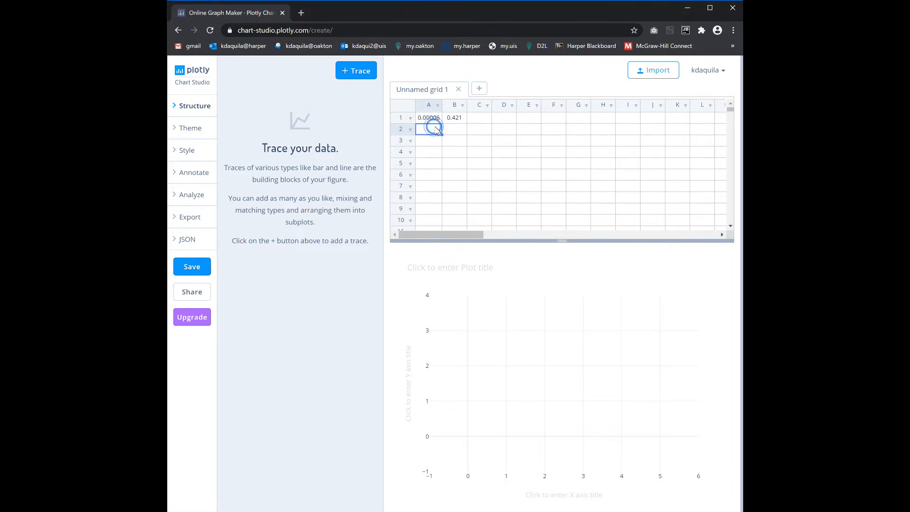
type("0.00008\t0.362 0.00016\t0.279 0.00034\t0.205 0.00073\t0.15 0.00103\t0.13 0.00152\t0.11 0.00209\t0.097 0.00306\t0.085 0.00392\t0.079 0.00686\t0.069")
left_click_drag(497, 243, 491, 315)
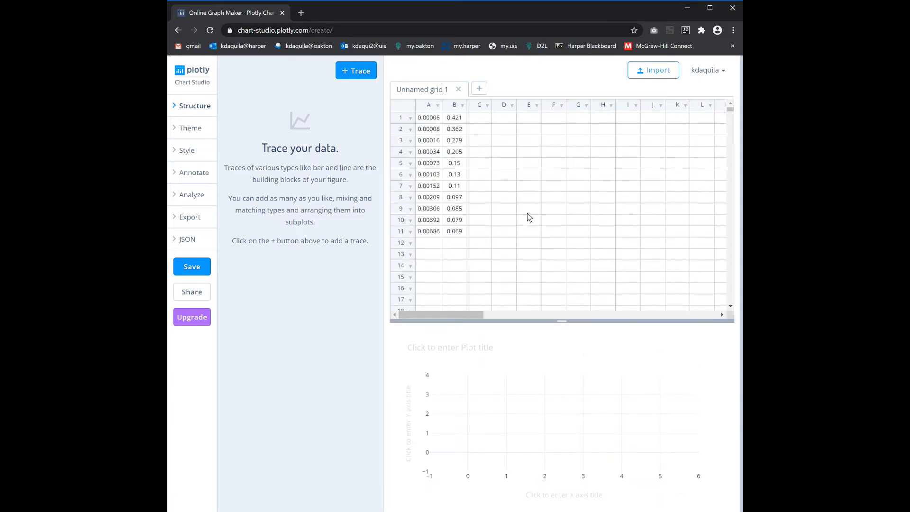
left_click_drag(441, 106, 503, 108)
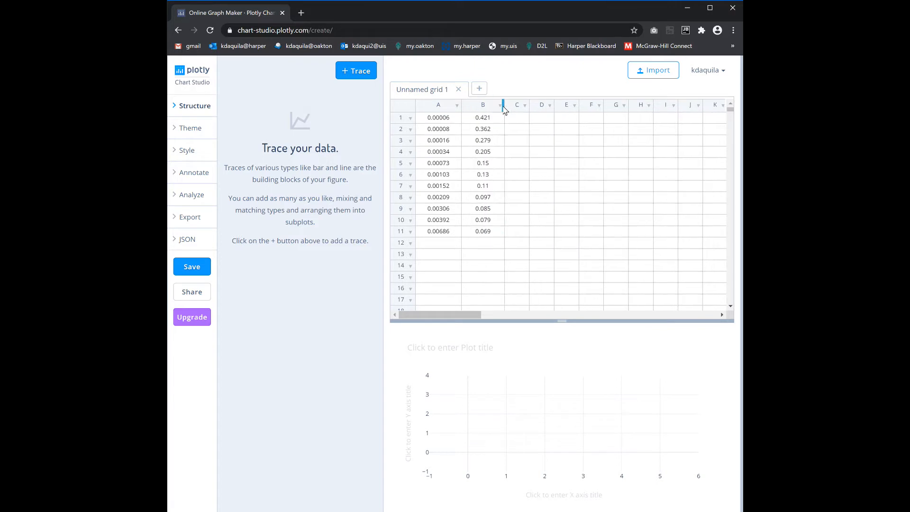
Step: Rename the header of column A to "Force (N)"
left_click(456, 105)
mouse_move(494, 134)
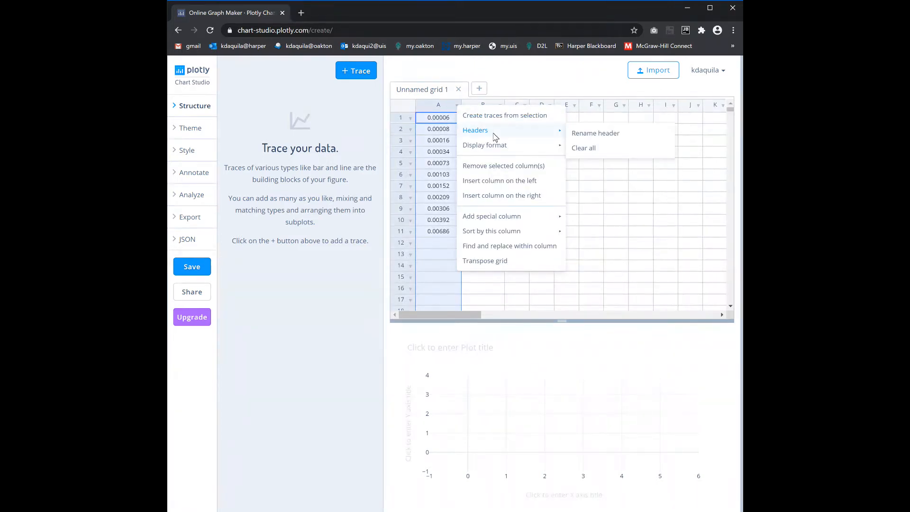
left_click(599, 134)
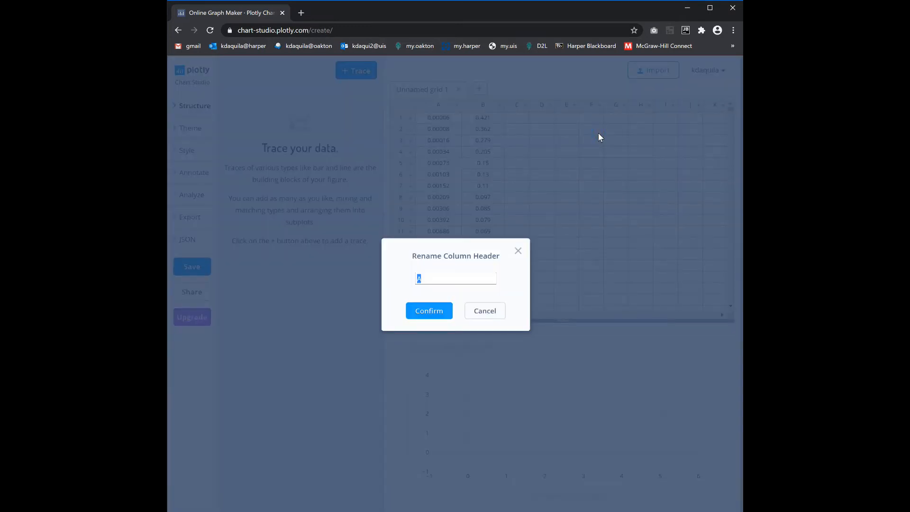
type("Force (N)")
left_click(430, 310)
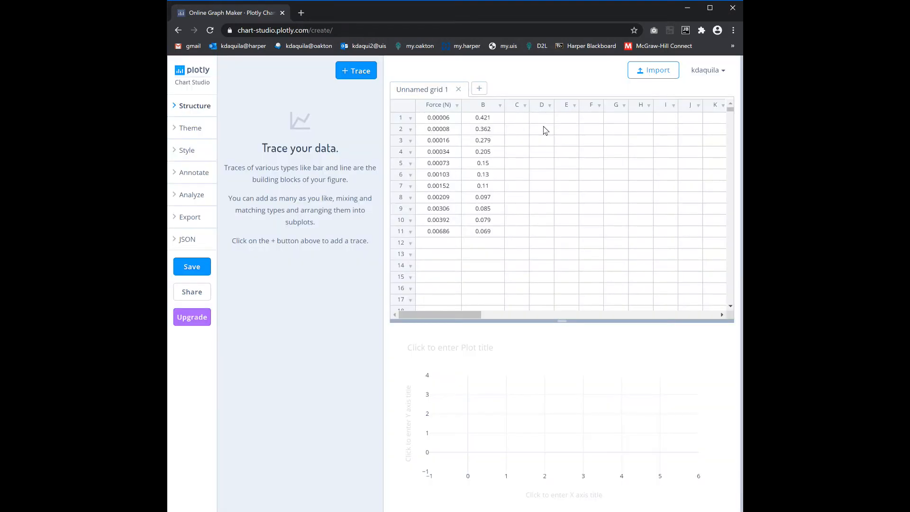
Step: Rename the header of column B to "Distance (m)"
left_click(501, 105)
mouse_move(530, 128)
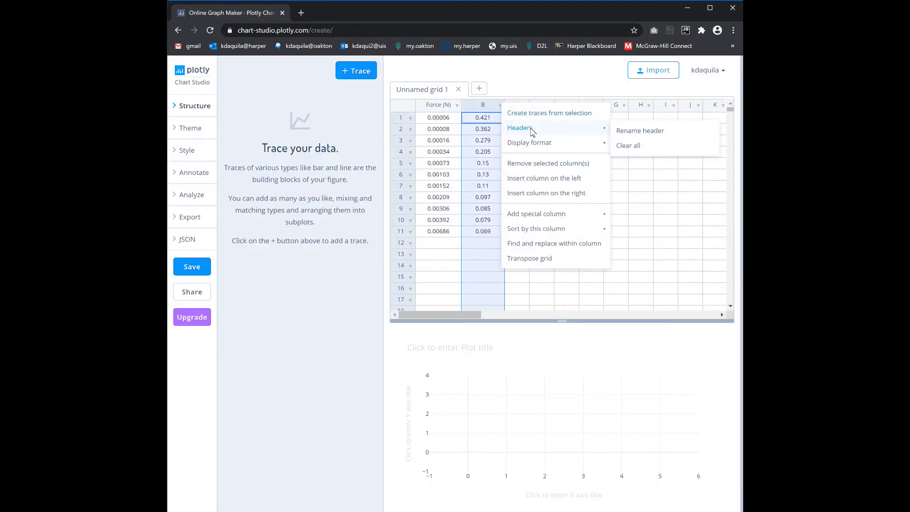
left_click(645, 131)
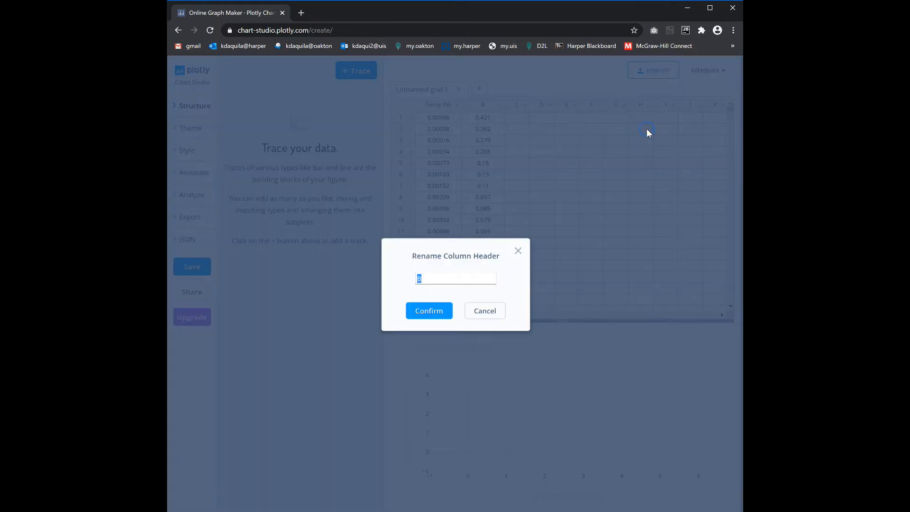
type("Distance (m)")
left_click(434, 311)
left_click(565, 211)
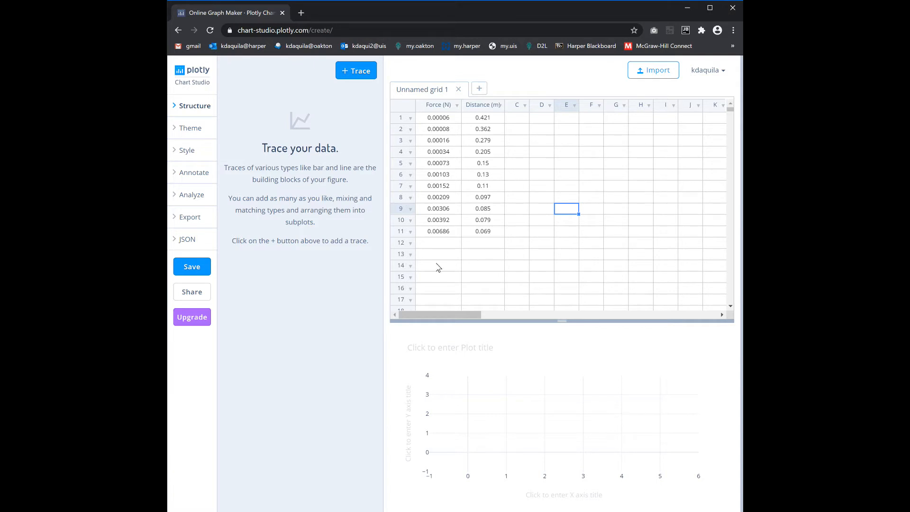
Step: Add a scatter trace with Distance (m) as the X data and Force (N) as the Y data
left_click(362, 76)
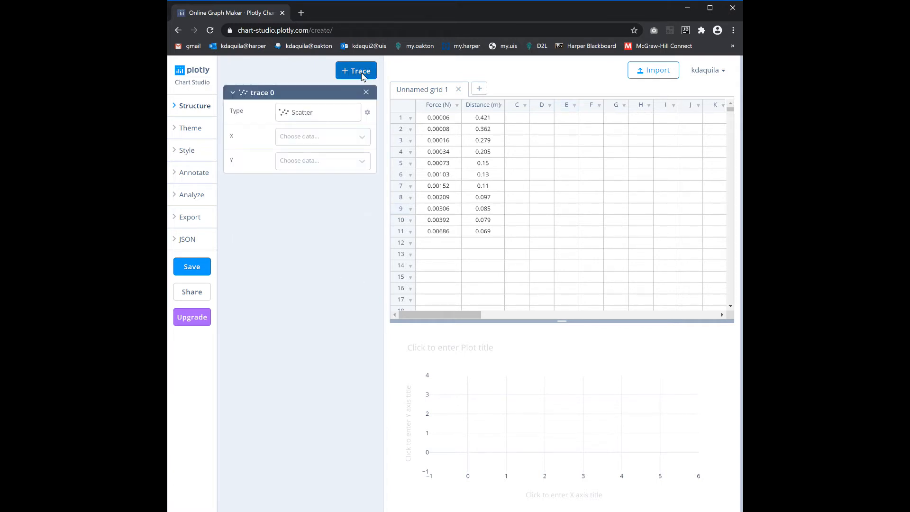
left_click(351, 137)
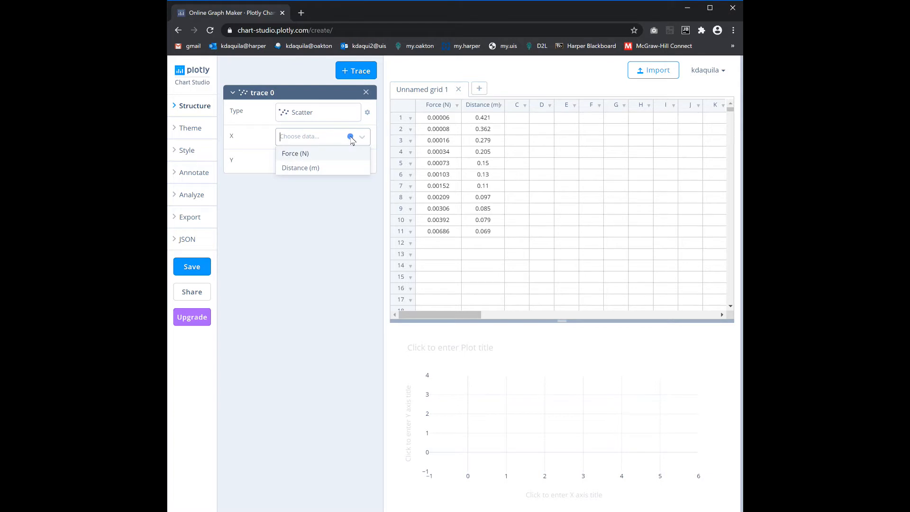
left_click(299, 170)
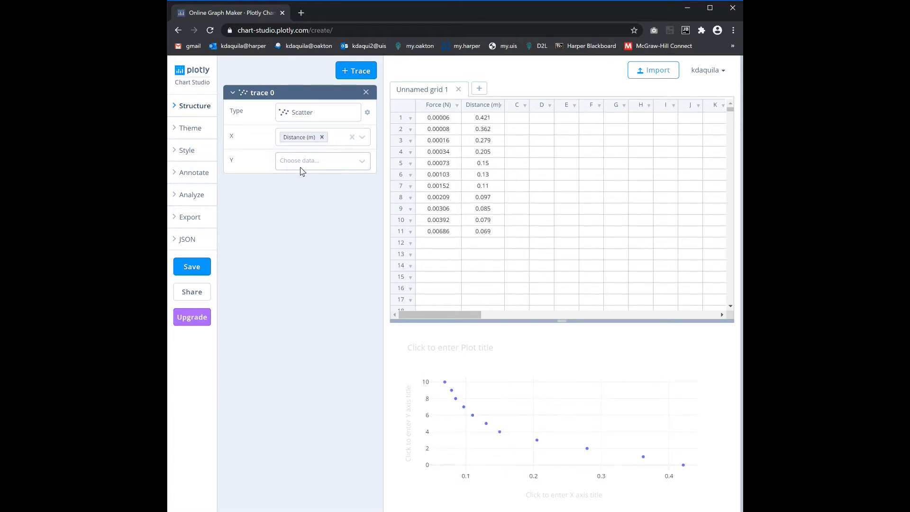
left_click(326, 164)
left_click(298, 177)
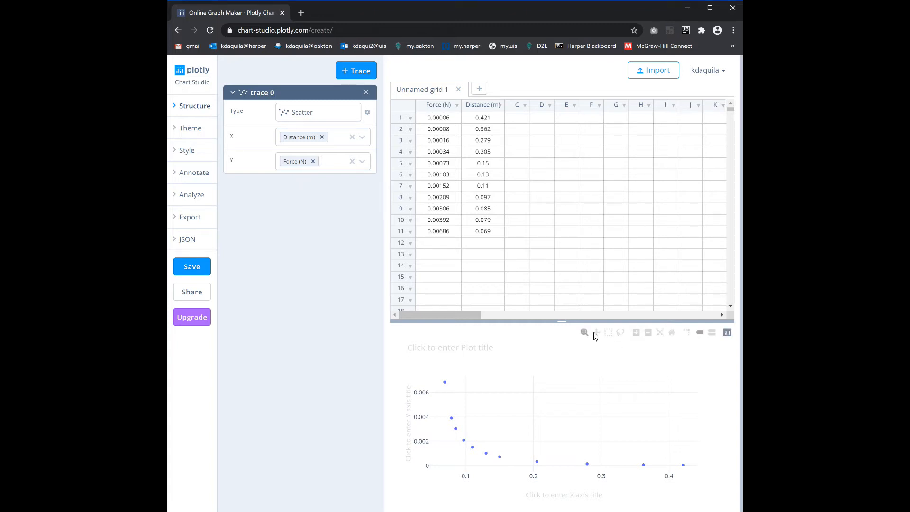
Step: Enlarge the plot area and title the X axis "Distance (m)" and the Y axis "Force (N)"
left_click_drag(562, 321, 562, 280)
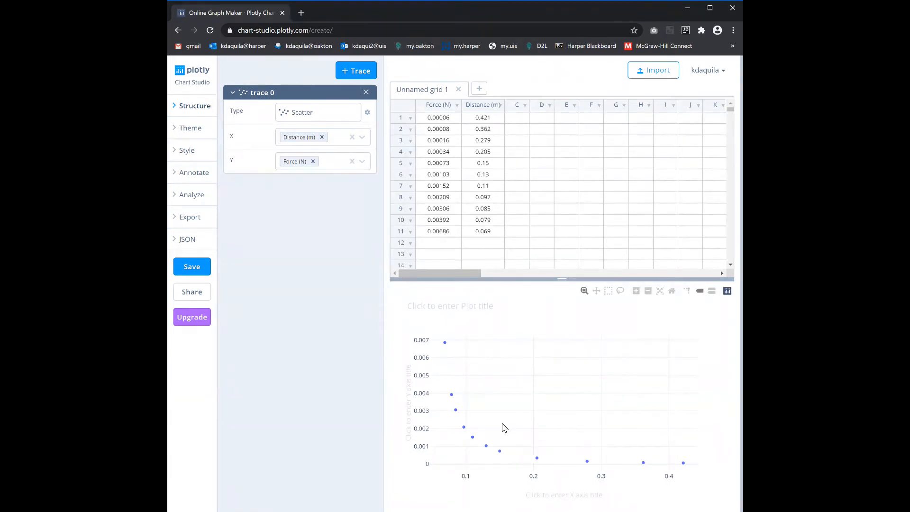
left_click(571, 496)
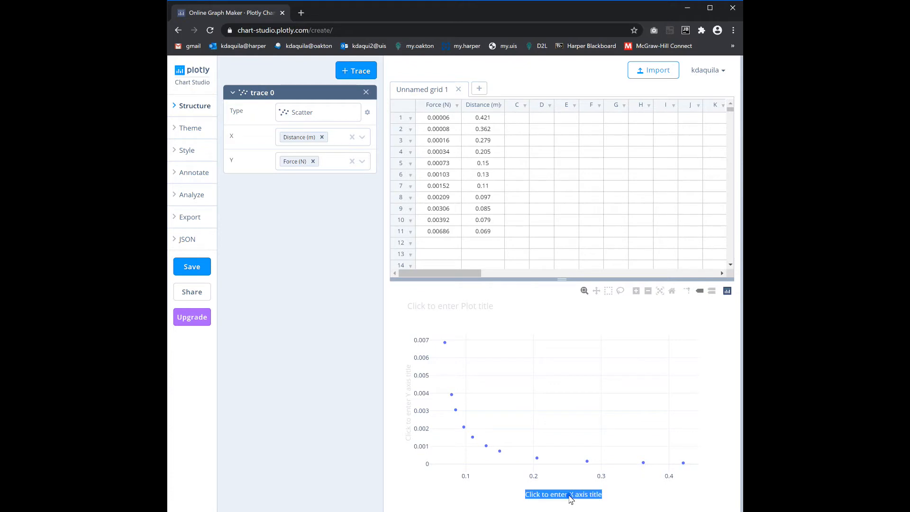
type("Distance (")
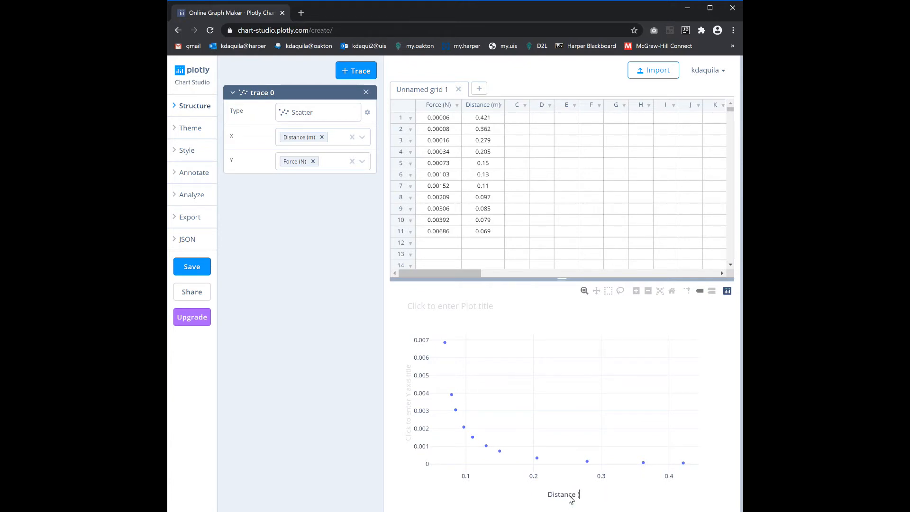
type("m)")
left_click(411, 416)
left_click(410, 416)
type("Force (N)")
left_click(408, 416)
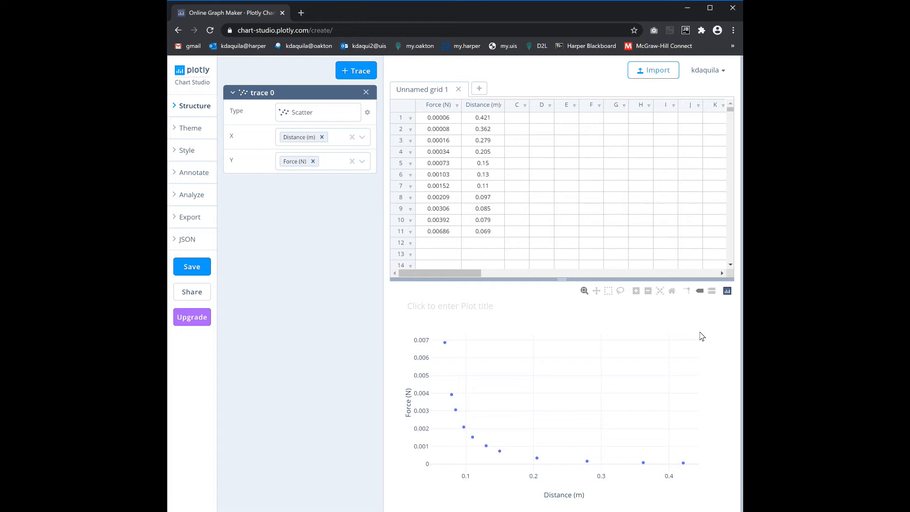
Step: Name the plot Experiment1_Plot and the grid Experiment1_Data for saving
left_click(198, 266)
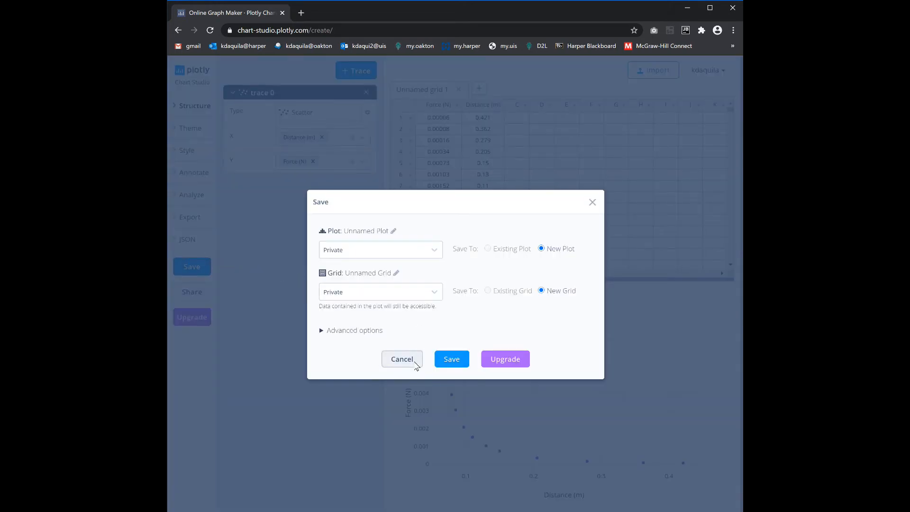
left_click(373, 233)
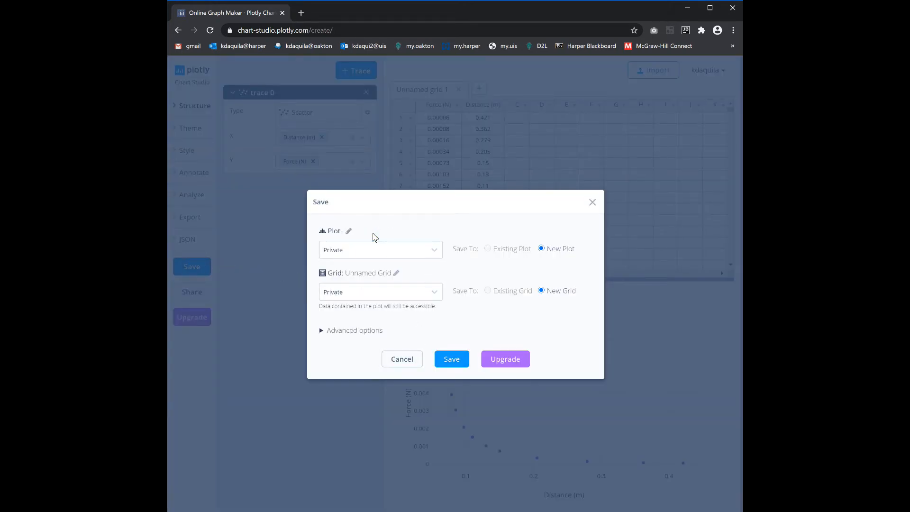
type("M")
key("BackSpace")
key("BackSpace")
key("BackSpace")
type("Experiment1_Data")
left_click_drag(387, 232, 402, 230)
type("Plot")
left_click(362, 273)
type("Experiment1_Data")
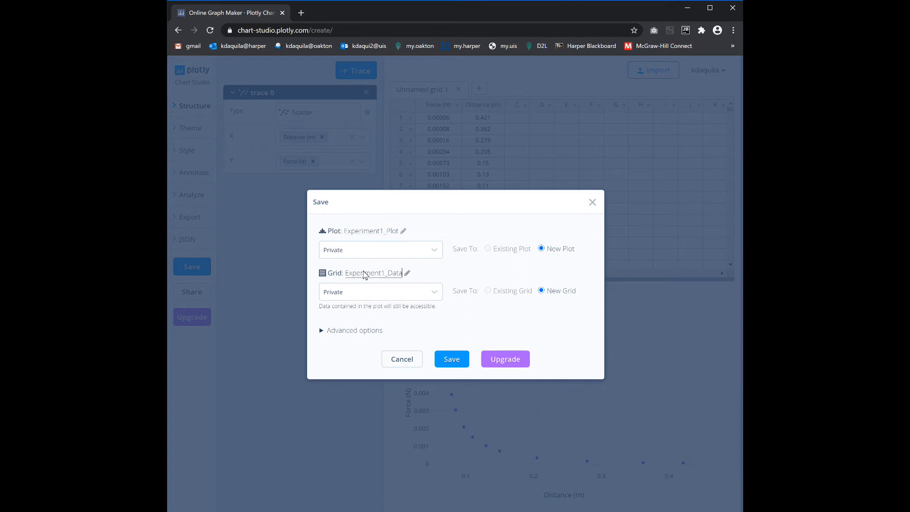
Step: Set both the plot and the grid to Public and save them as new files
left_click(431, 250)
left_click(400, 265)
left_click(377, 291)
left_click(363, 311)
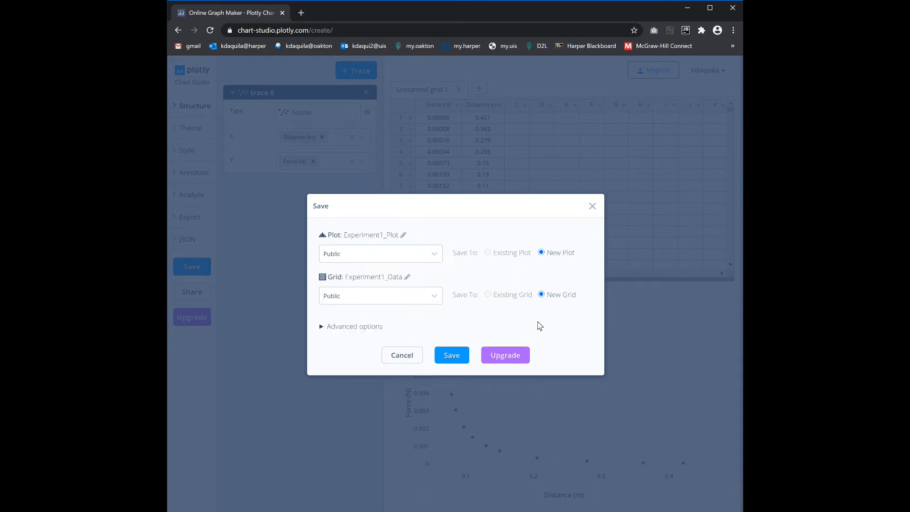
left_click(450, 359)
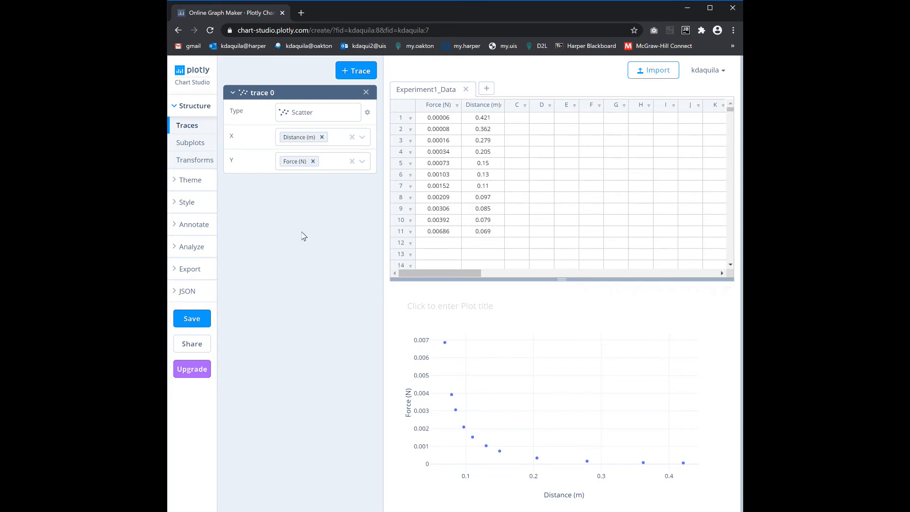
Step: Add a curve fit to the plot and select trace 0 as the trace it fits
left_click(182, 106)
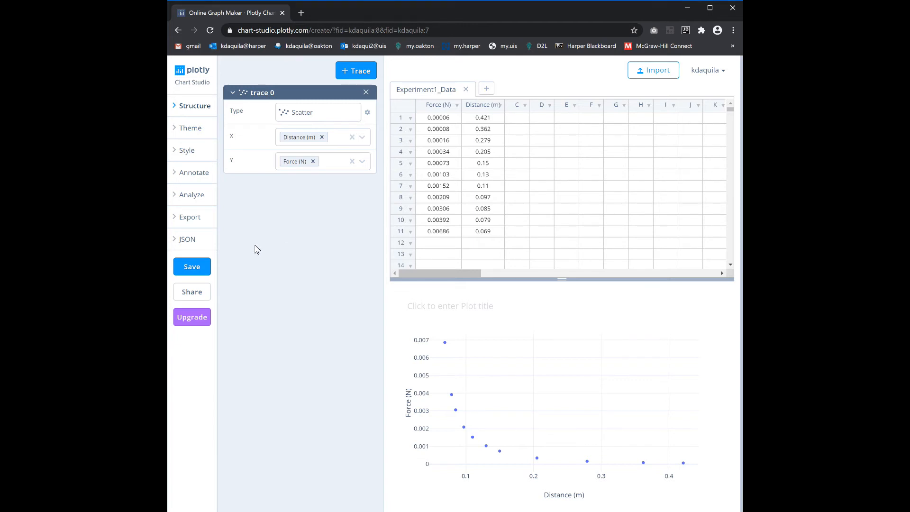
left_click(201, 197)
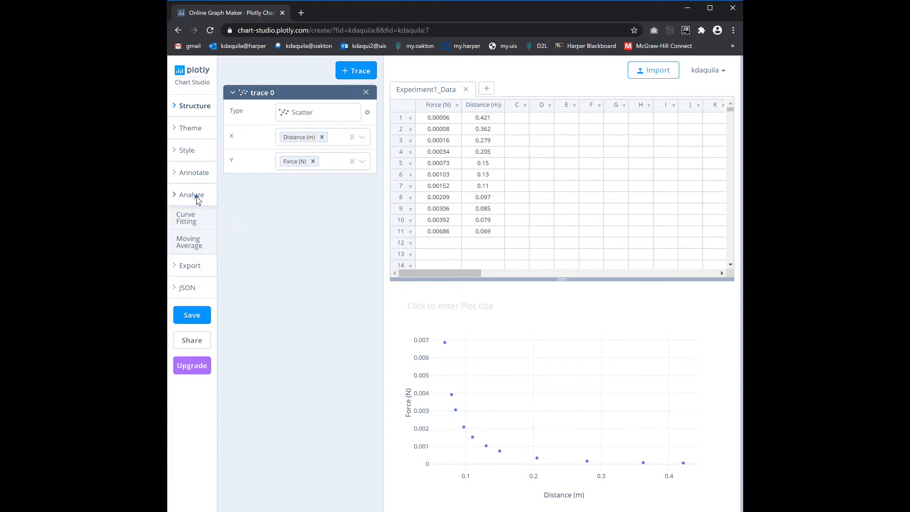
left_click(197, 218)
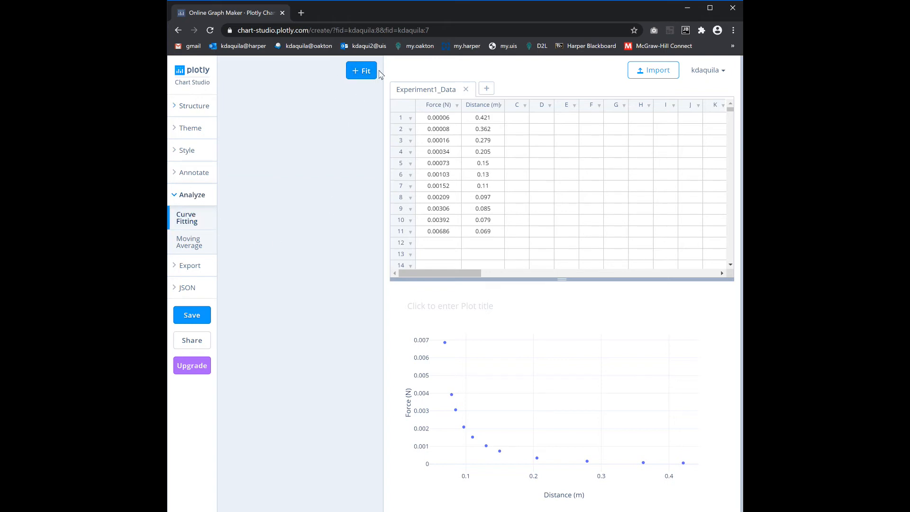
left_click(364, 75)
left_click(359, 112)
left_click(300, 128)
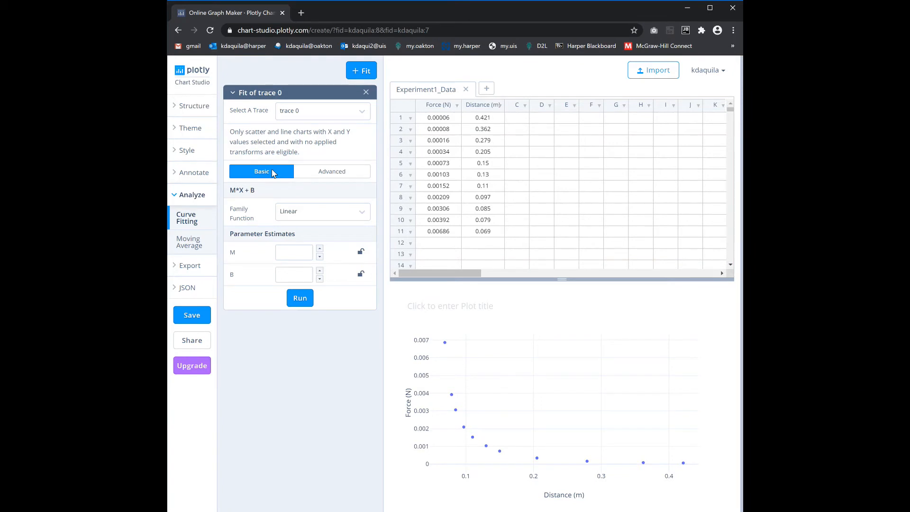
Step: Choose Linear as the fit's family function and run the basic fit on trace 0
left_click(353, 216)
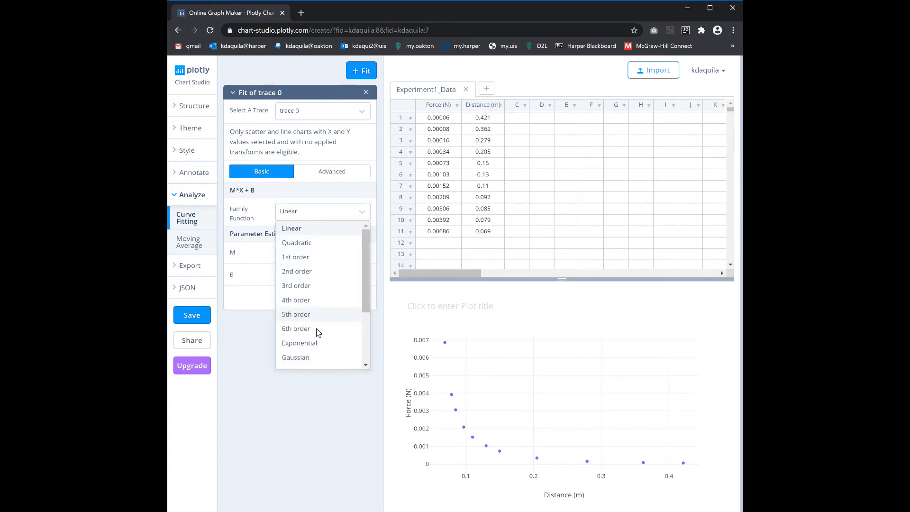
left_click(320, 231)
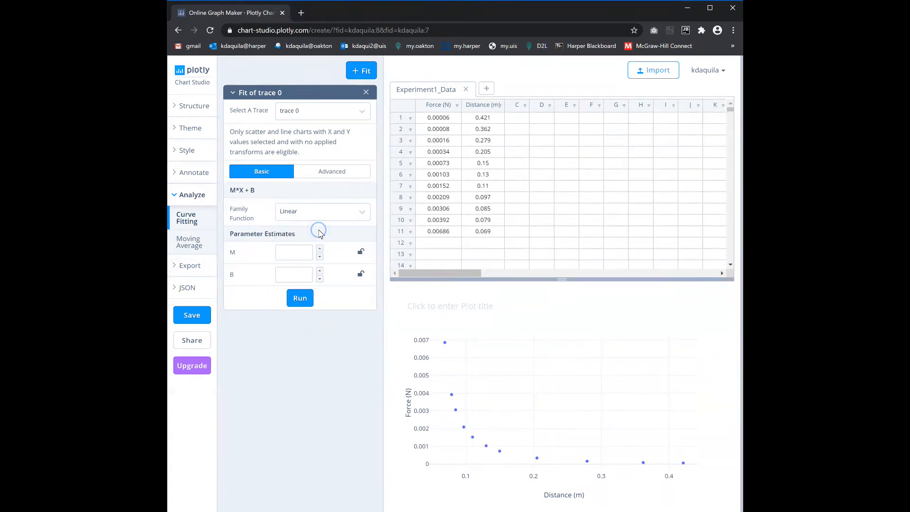
left_click(301, 297)
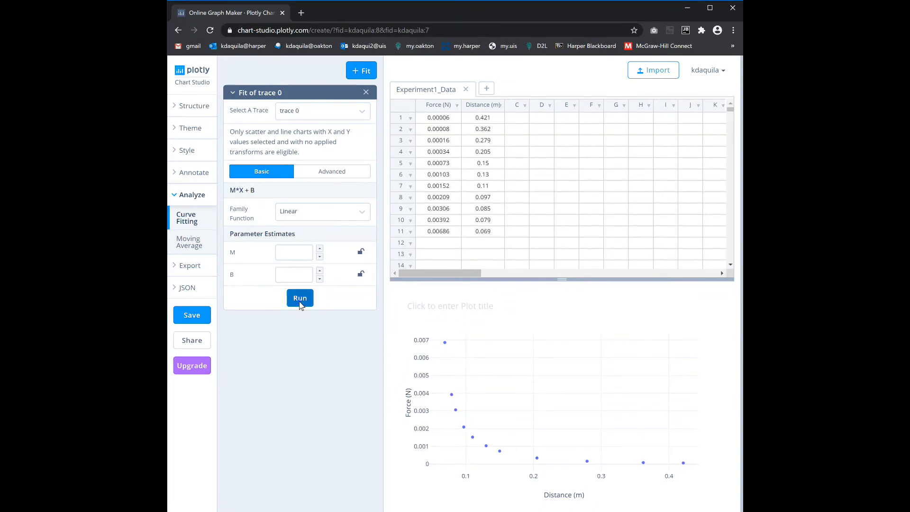
Step: Change the family function to Quadratic, run the fit, and check the estimates for A, B and C
left_click(350, 216)
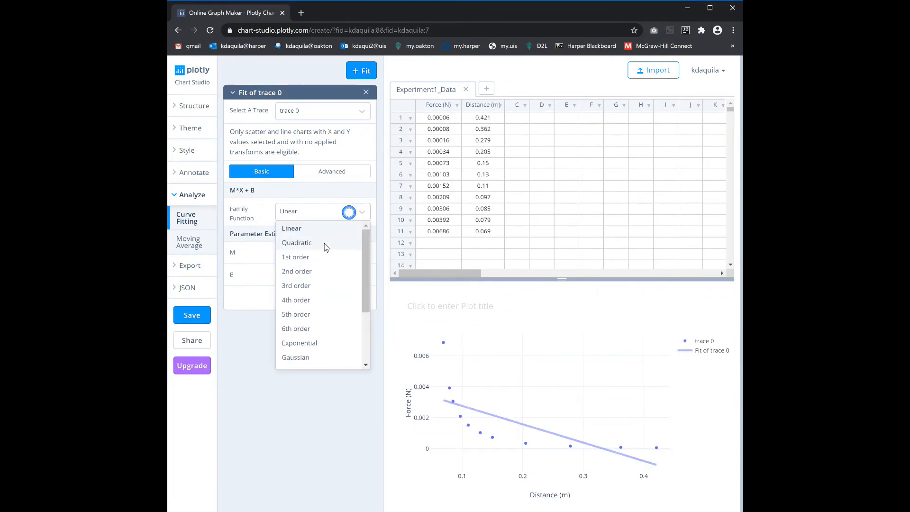
left_click(325, 240)
left_click(303, 321)
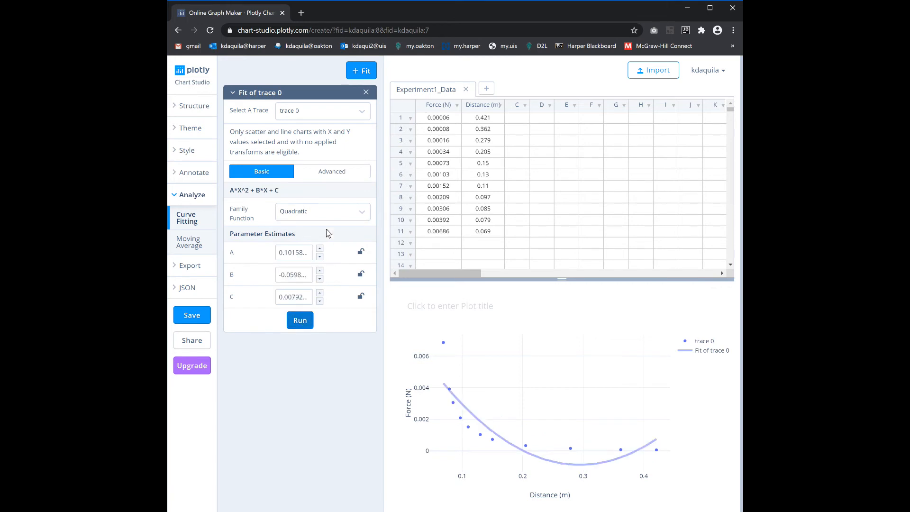
left_click(296, 250)
left_click(296, 270)
left_click(297, 294)
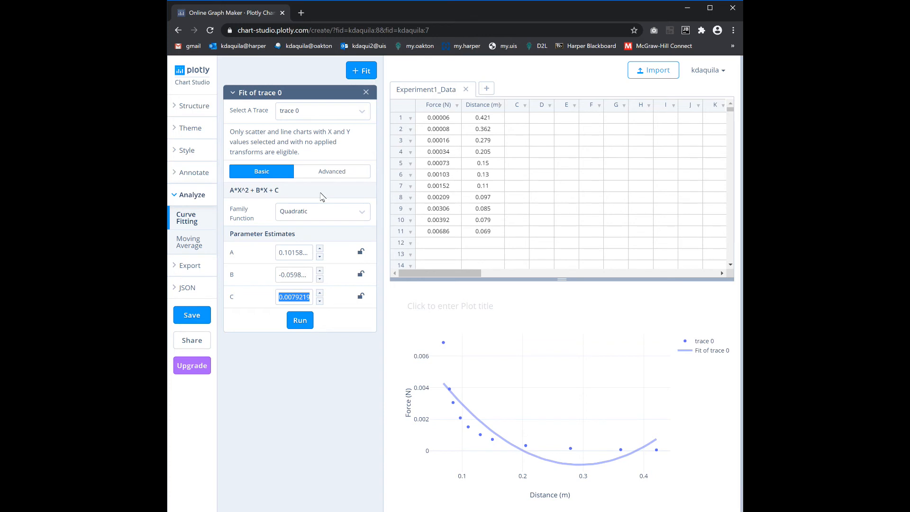
Step: Switch to an advanced fit with the custom function A/x^2, set the estimate for A to 1, and run it
left_click(341, 174)
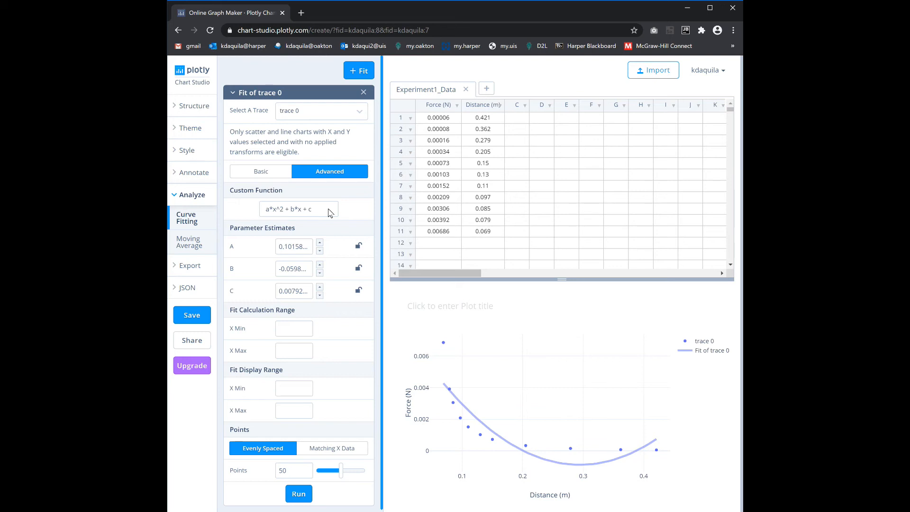
triple_click(330, 210)
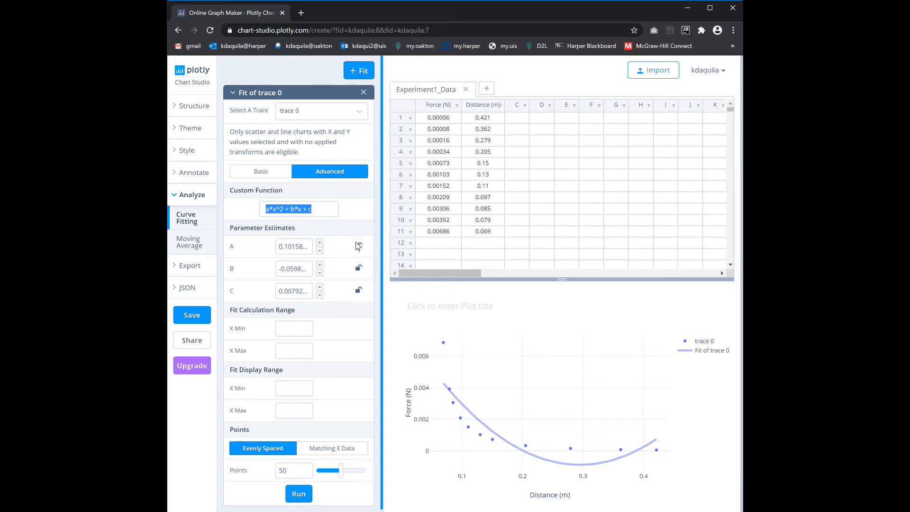
type("A/x^2")
left_click(296, 247)
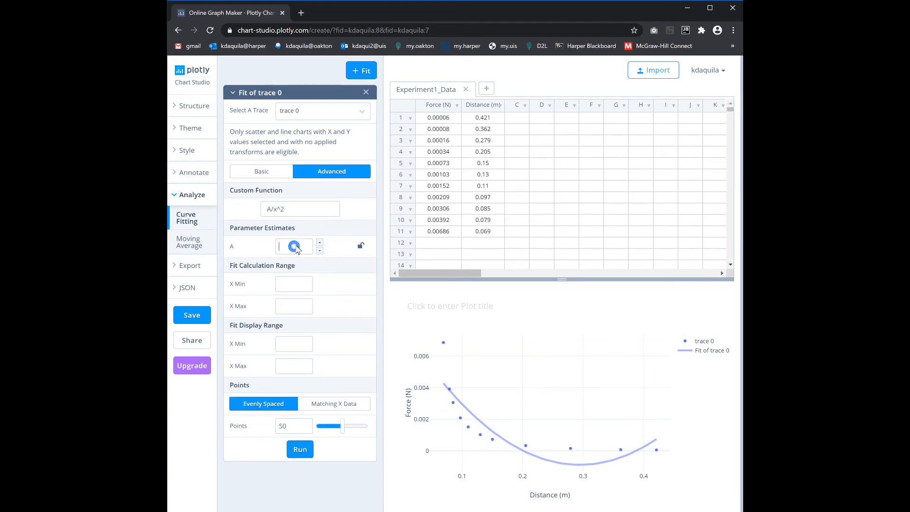
left_click(293, 247)
type("1")
left_click(297, 287)
left_click(305, 307)
left_click(302, 452)
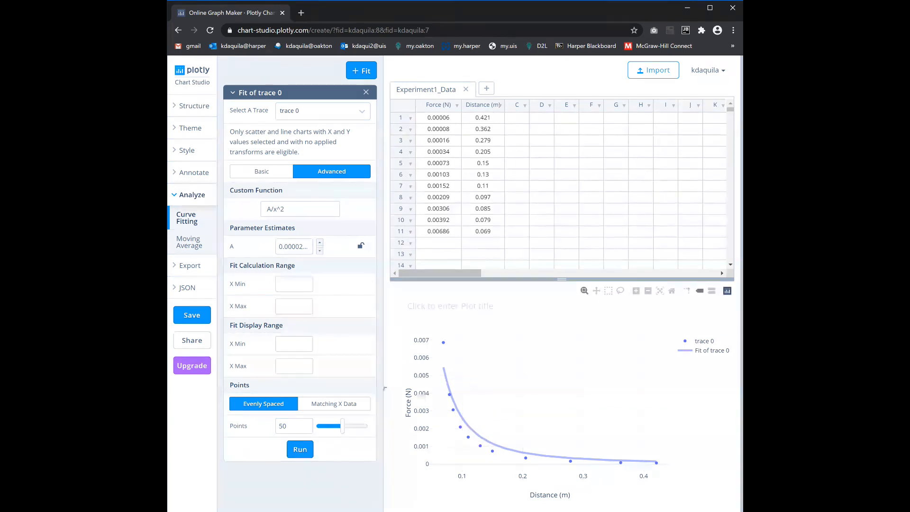
Step: Set the fit calculation range's X Min to 0.05 and rerun the fit
left_click(300, 285)
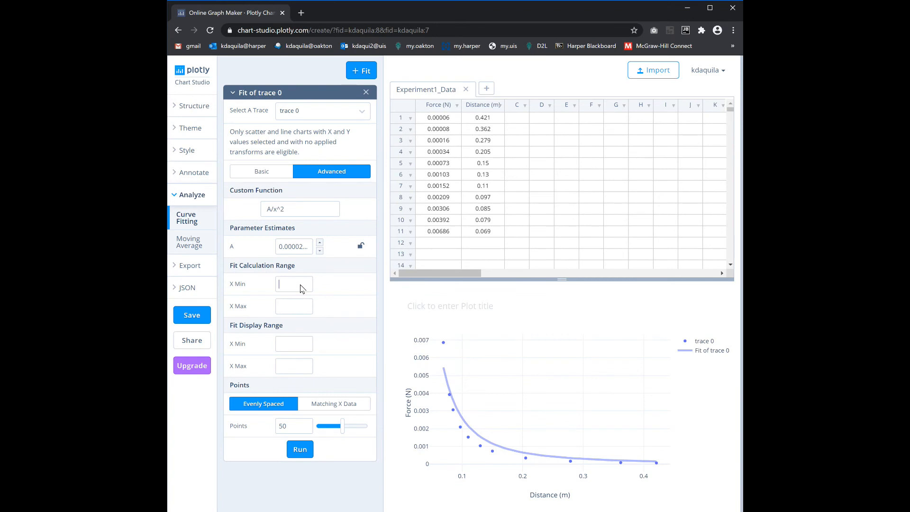
type(".05")
left_click(300, 306)
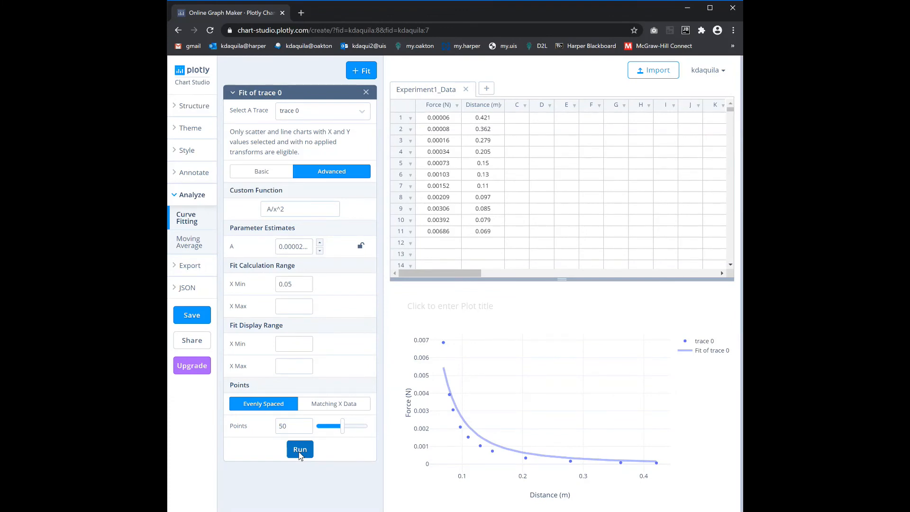
left_click(299, 453)
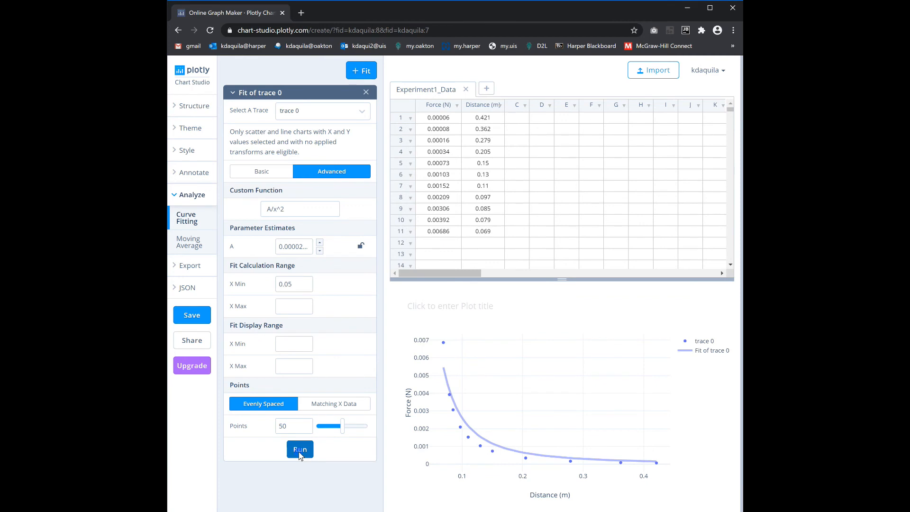
Step: Set the fit calculation range's X Min to 0.1 and rerun the fit
left_click(299, 284)
key("BackSpace")
key("BackSpace")
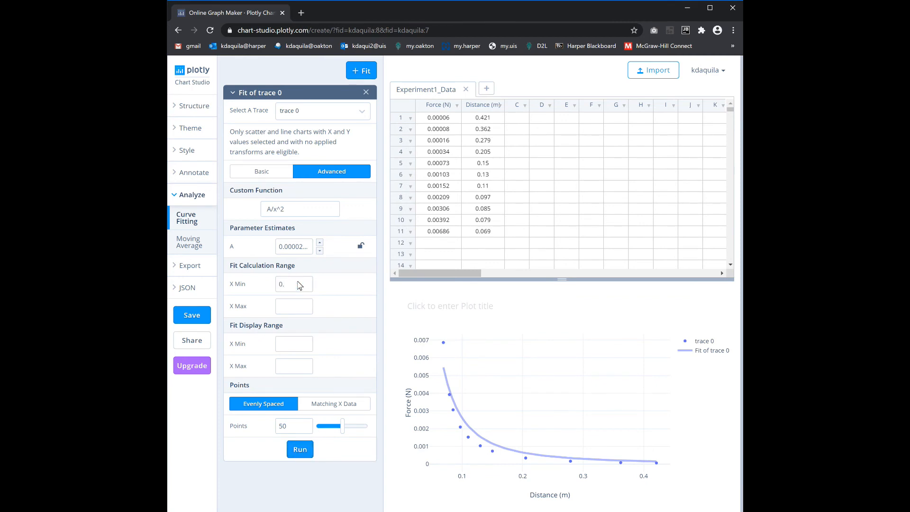
type("1")
left_click(298, 449)
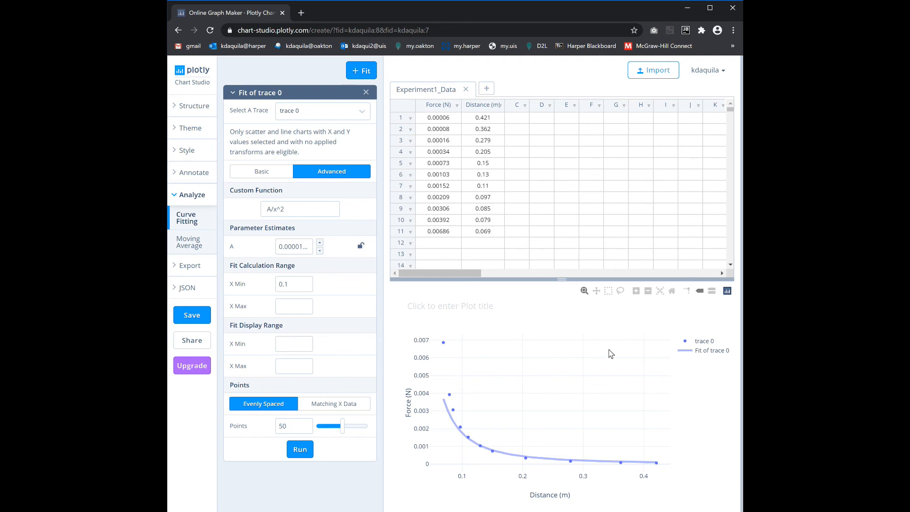
Step: Set the base font size in the plot's general style settings to 30 px
left_click(192, 195)
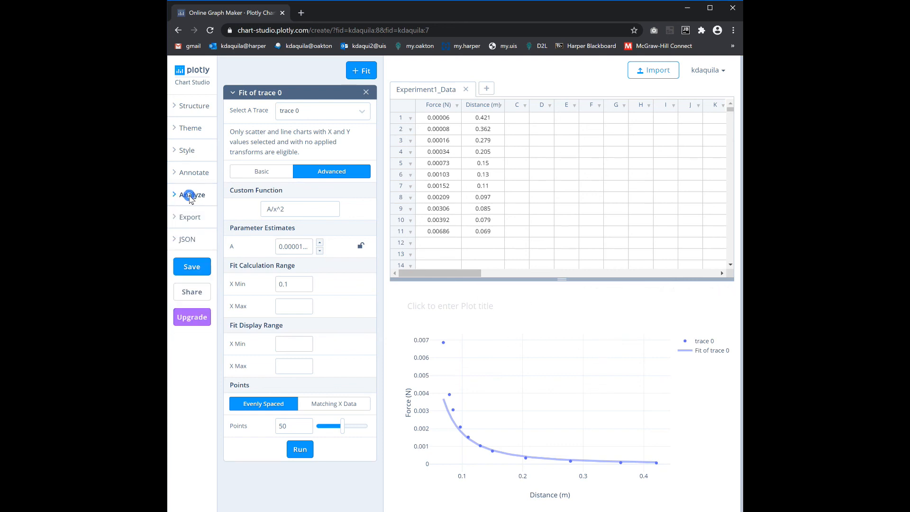
left_click(190, 151)
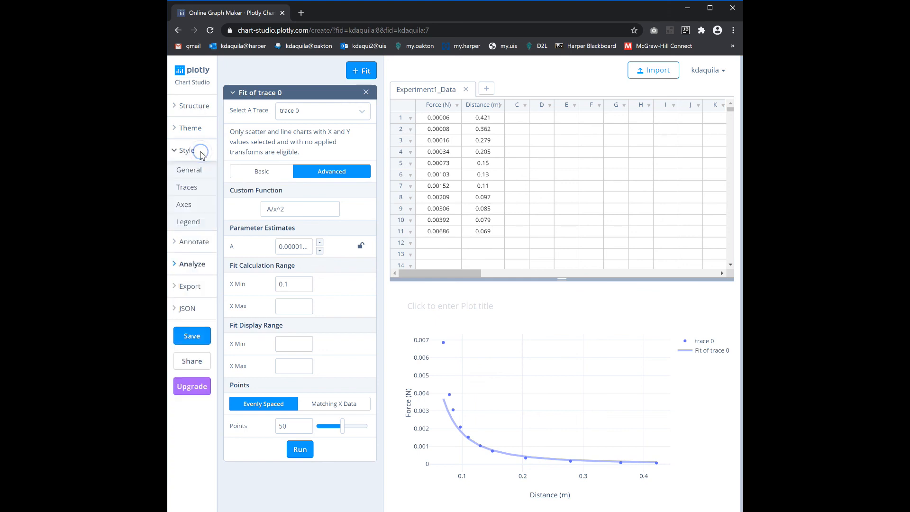
left_click(199, 173)
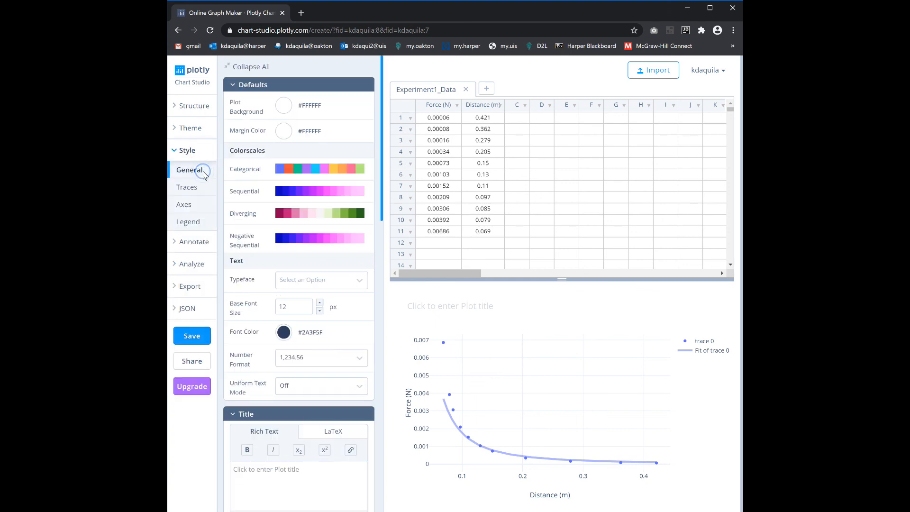
scroll(326, 232, "down", 1)
double_click(290, 257)
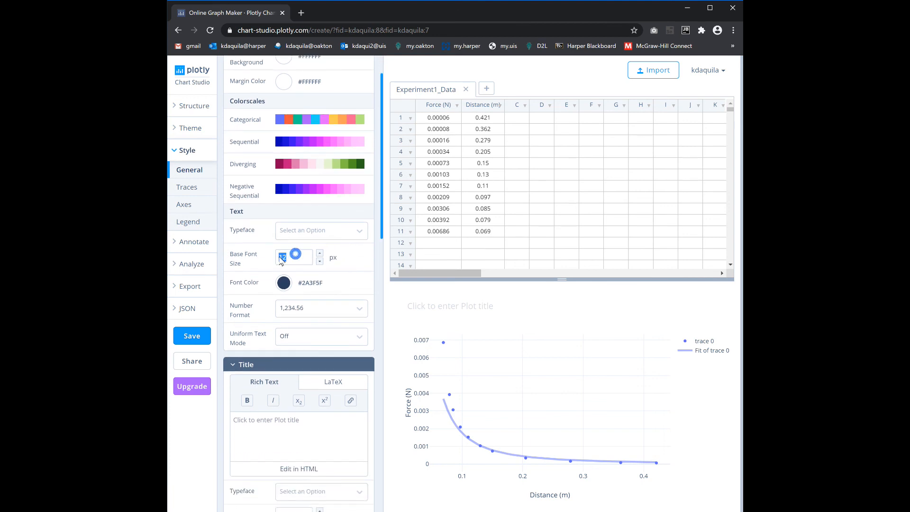
type("30")
key("Return")
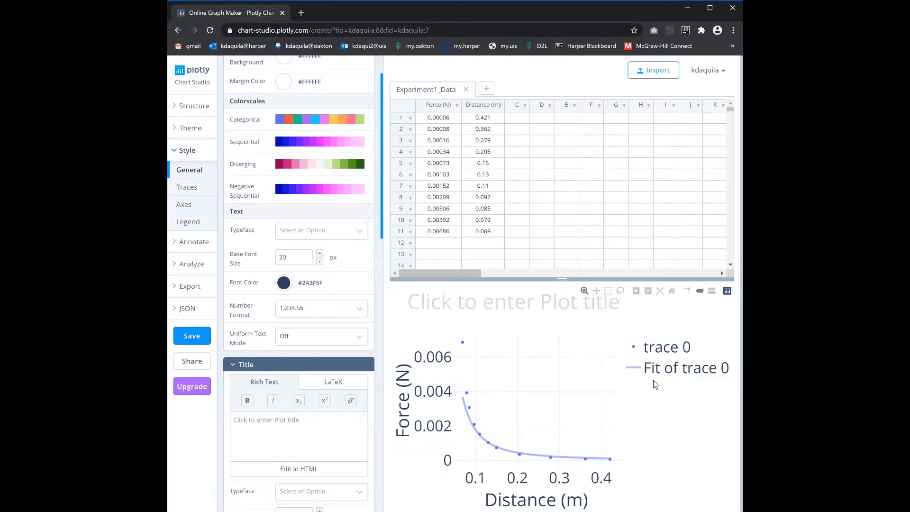
Step: Export the plot as a PNG image at the custom size of 800 px high by 1200 px wide, and open the downloaded file
left_click(187, 151)
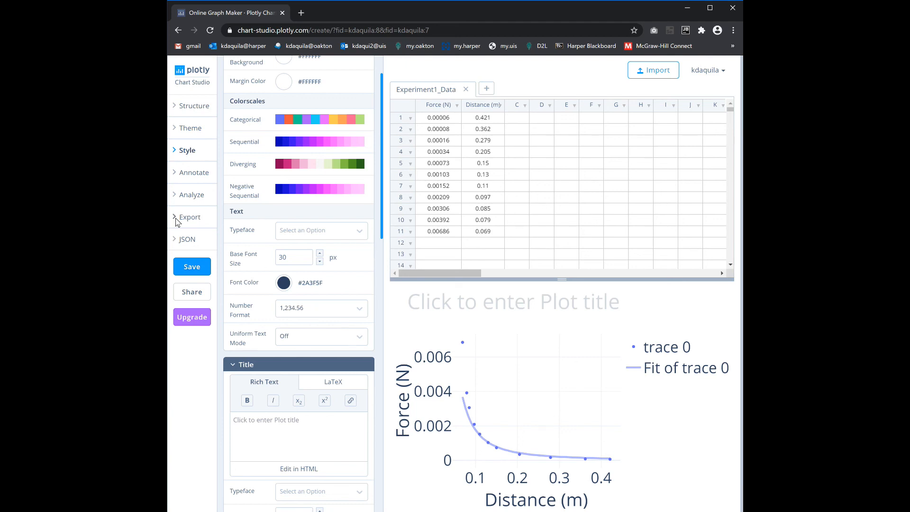
left_click(178, 219)
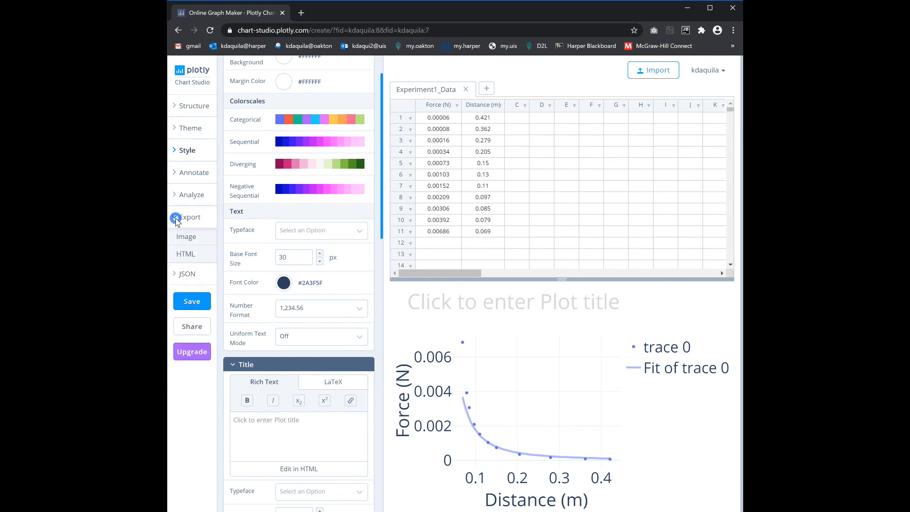
left_click(205, 240)
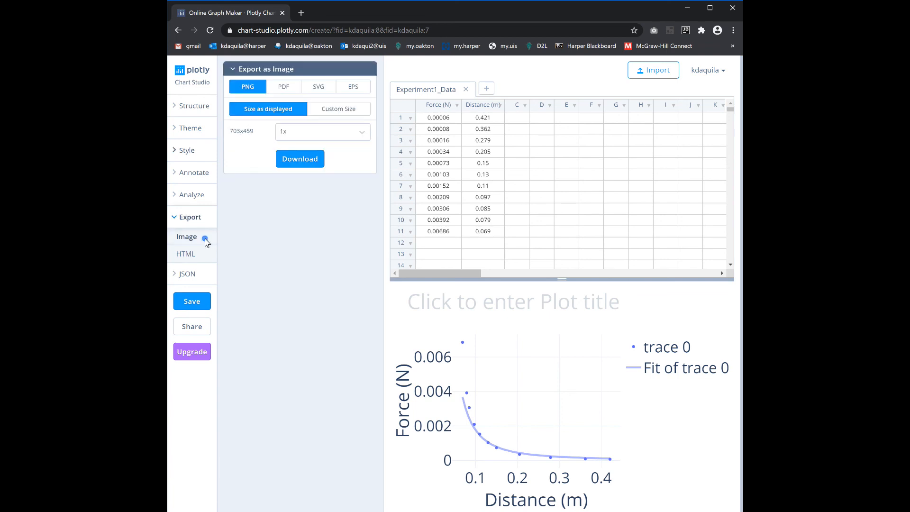
left_click(354, 109)
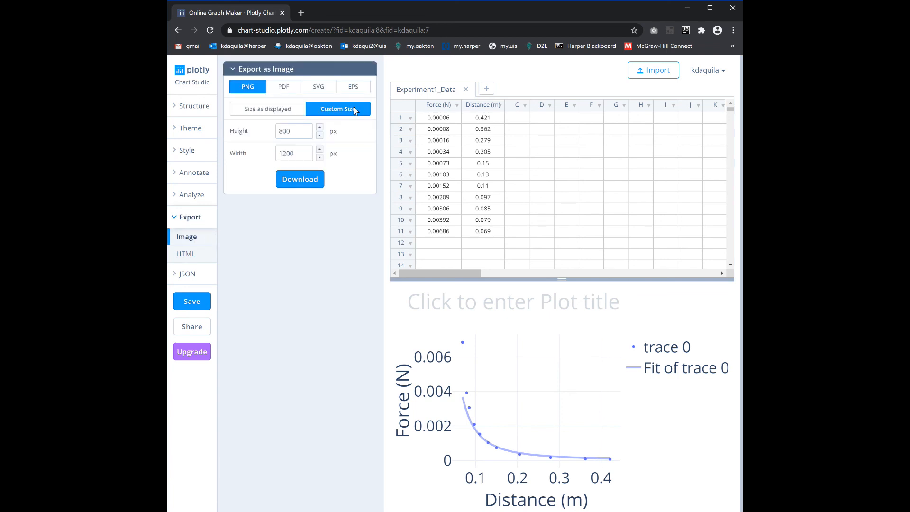
left_click(306, 183)
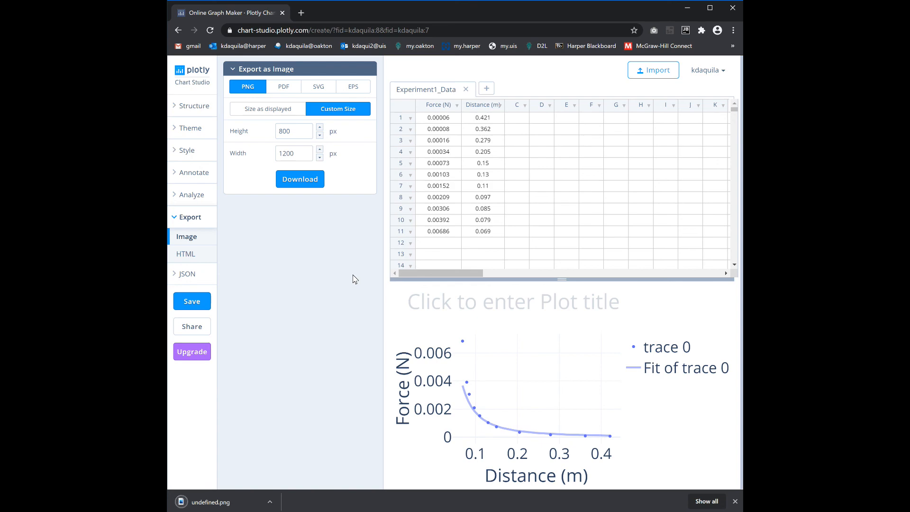
left_click(230, 504)
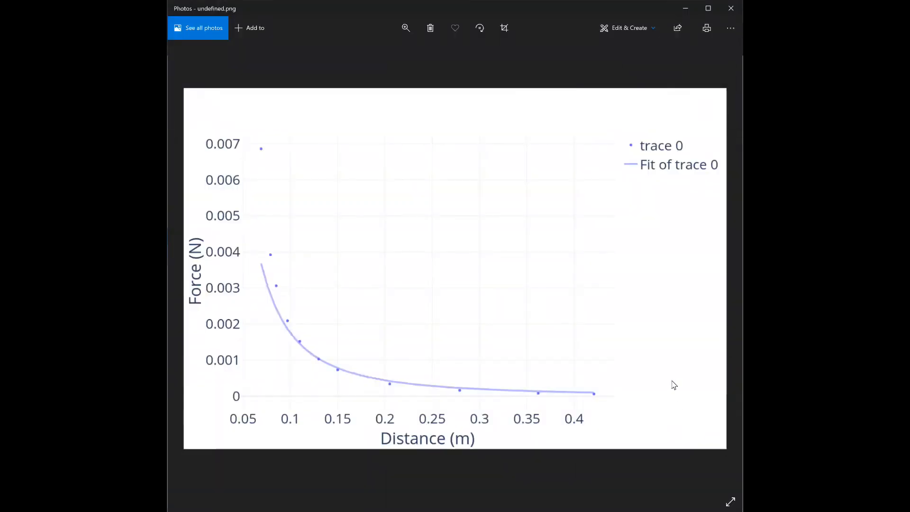